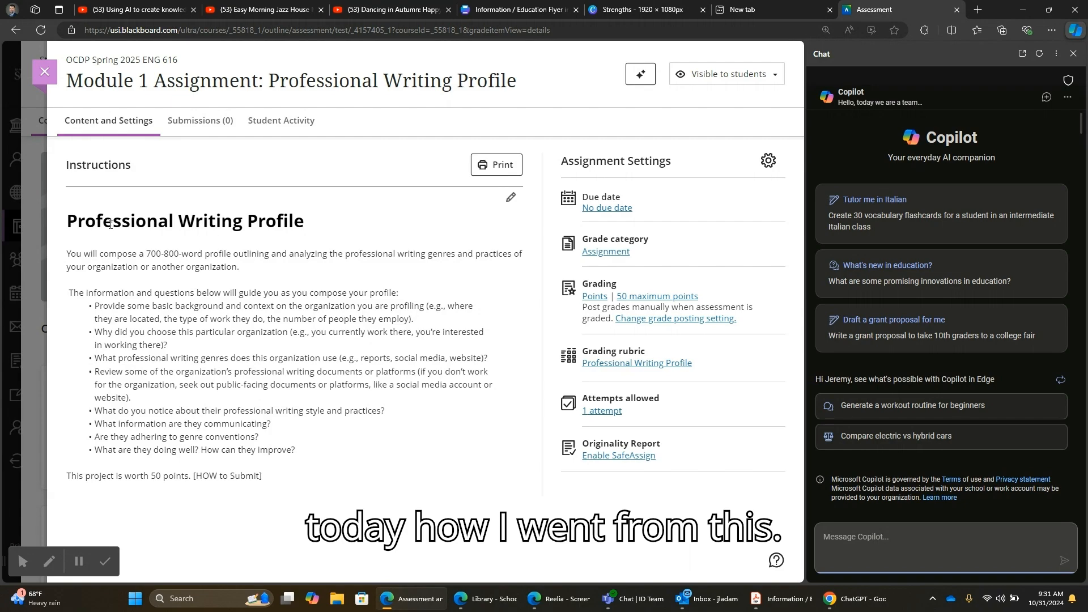
Step: Highlight the Professional Writing Profile assignment instructions and open the attached grading rubric for viewing
drag(68, 221, 270, 501)
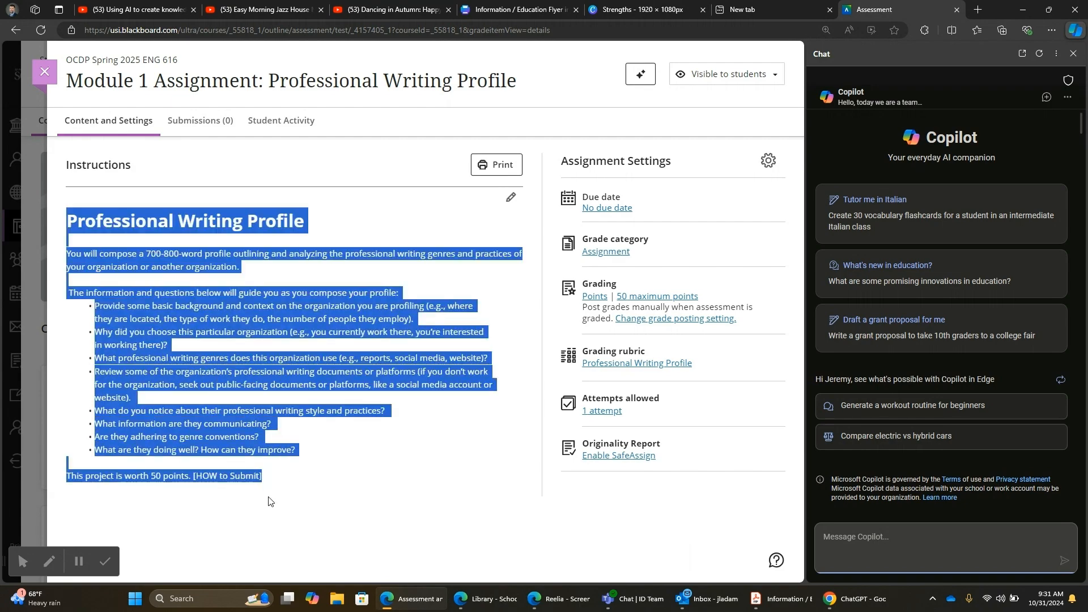
click(769, 162)
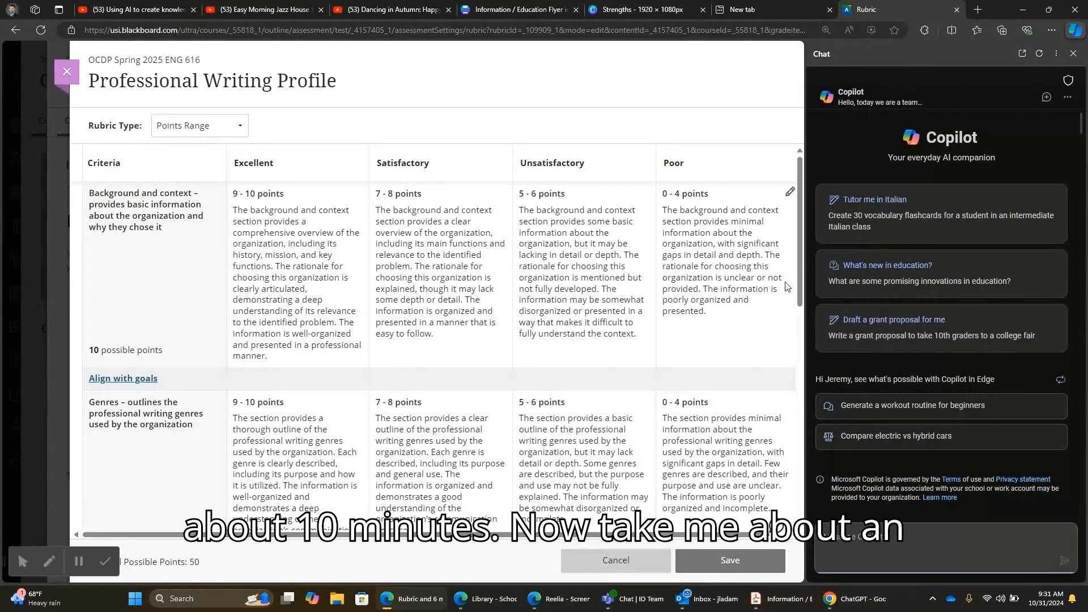
drag(798, 277, 799, 227)
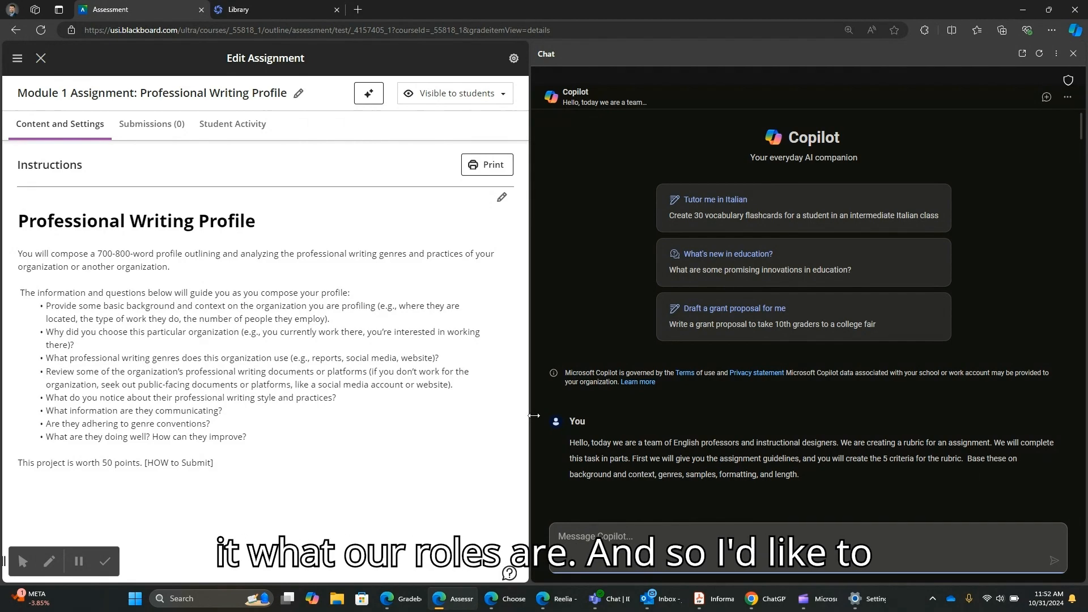
Step: Widen the Copilot chat beside the assignment and read the exchange where the assignment guidelines are shared for the five rubric criteria
drag(531, 416, 347, 426)
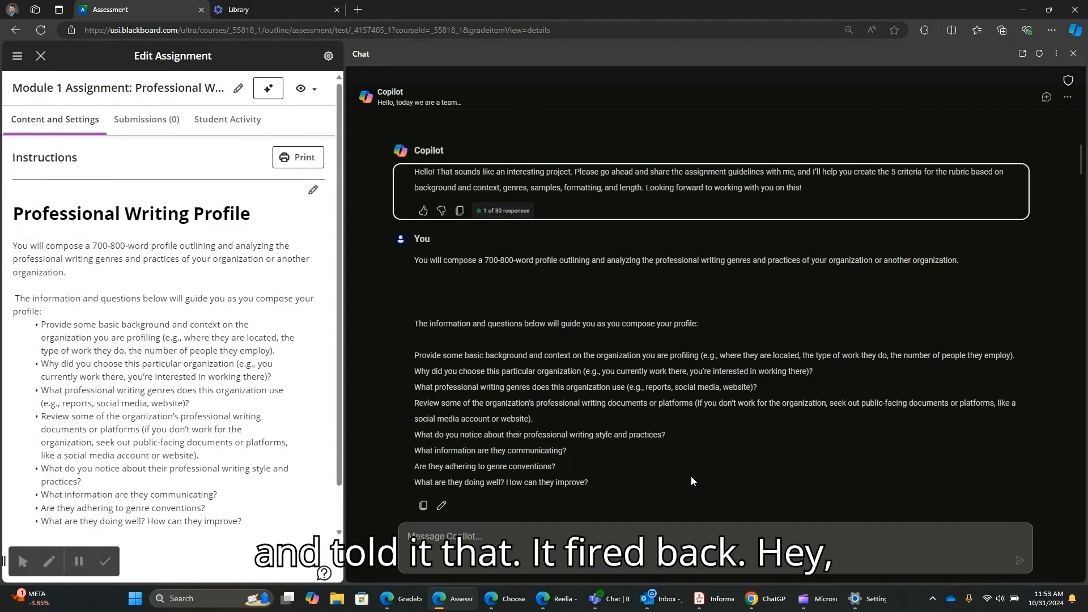
key(Down)
key(Down)
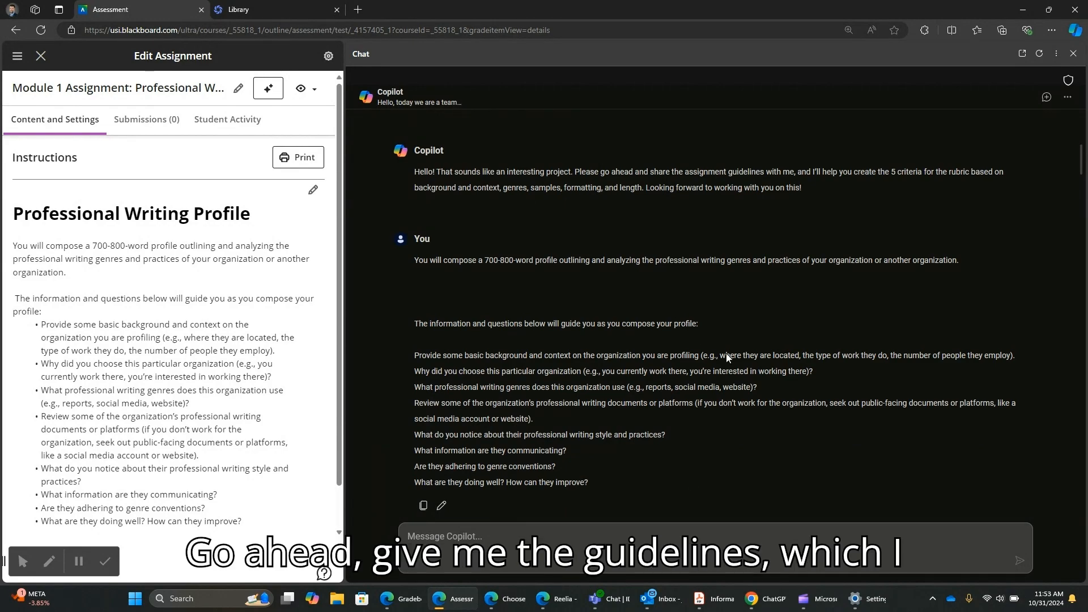
key(Down)
key(Up)
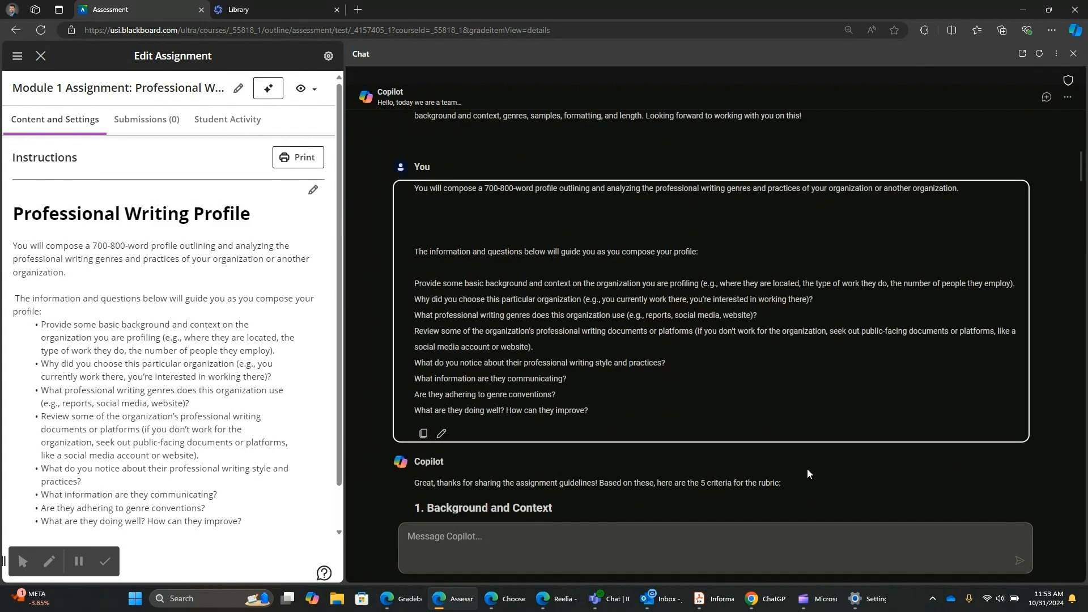
key(Down)
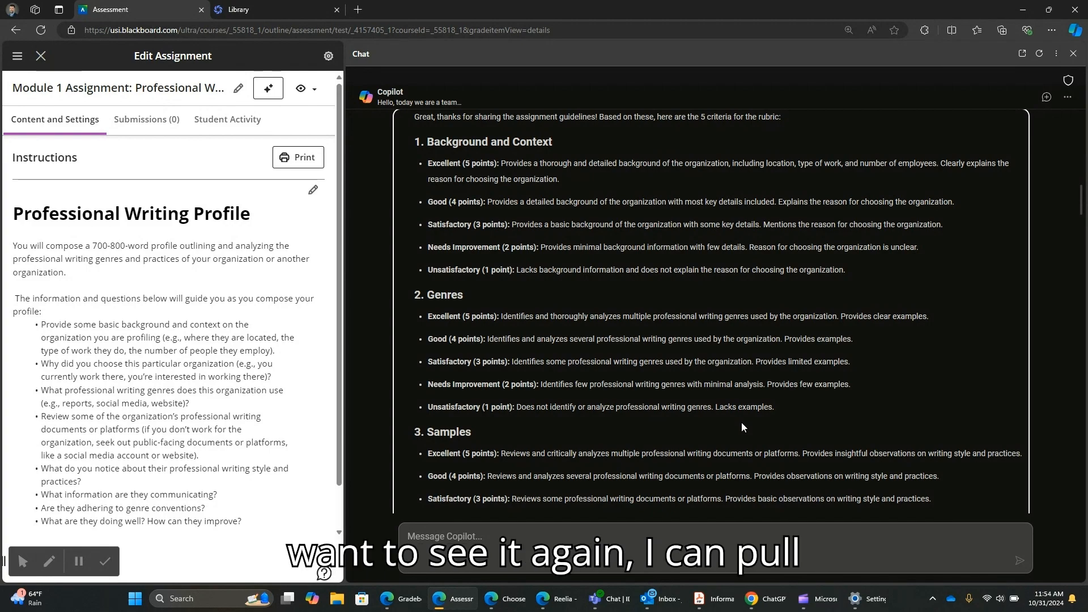
Step: Open the Professional Writing Profile grading rubric from the assignment settings and bring its Excellent column into view
click(328, 56)
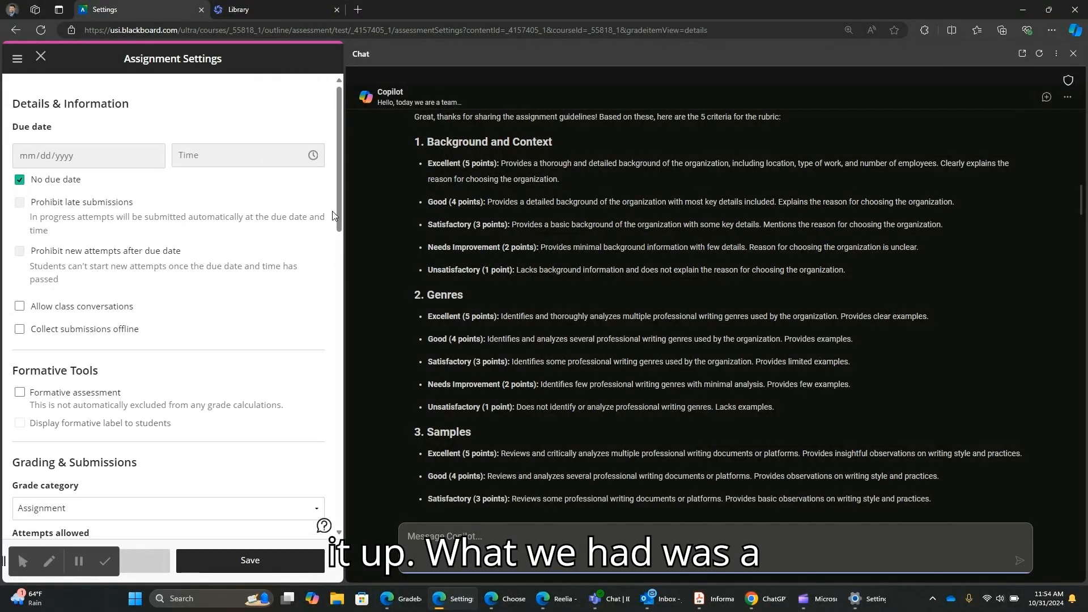
drag(340, 213, 318, 430)
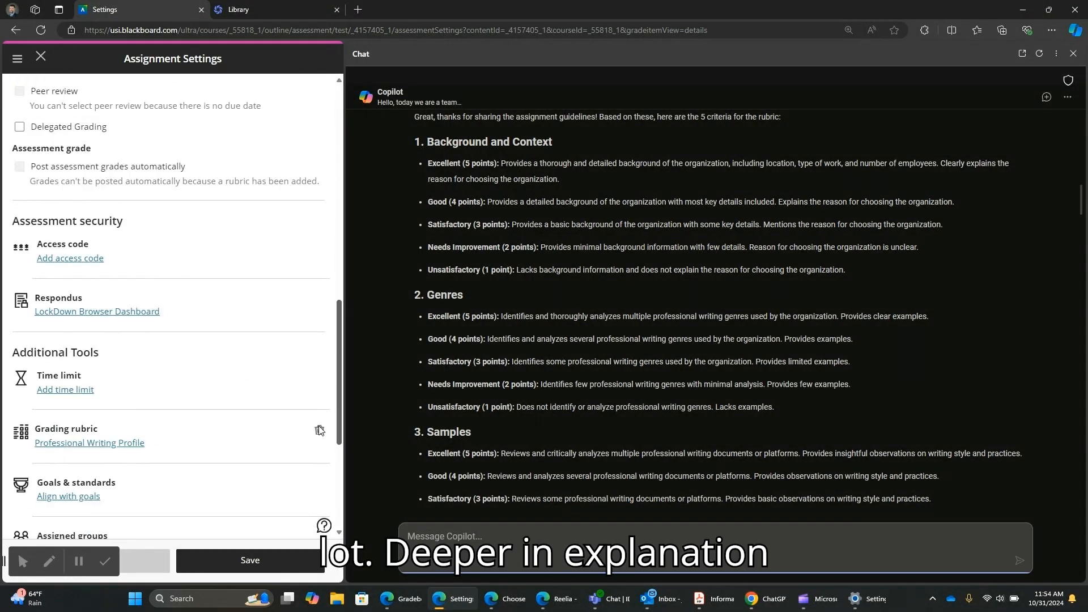
scroll(319, 429, down, 3)
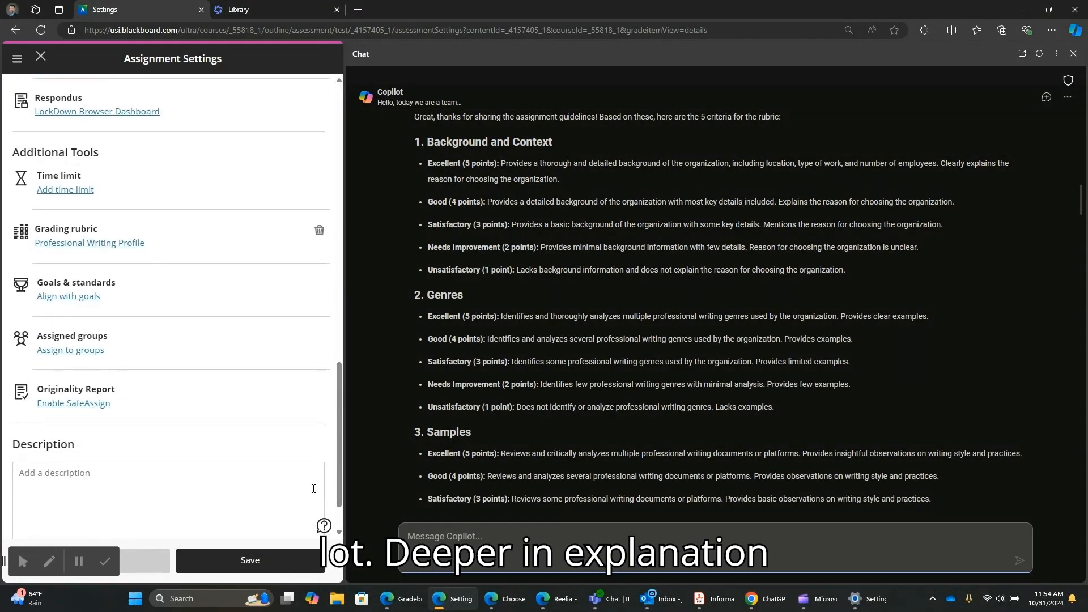
click(79, 243)
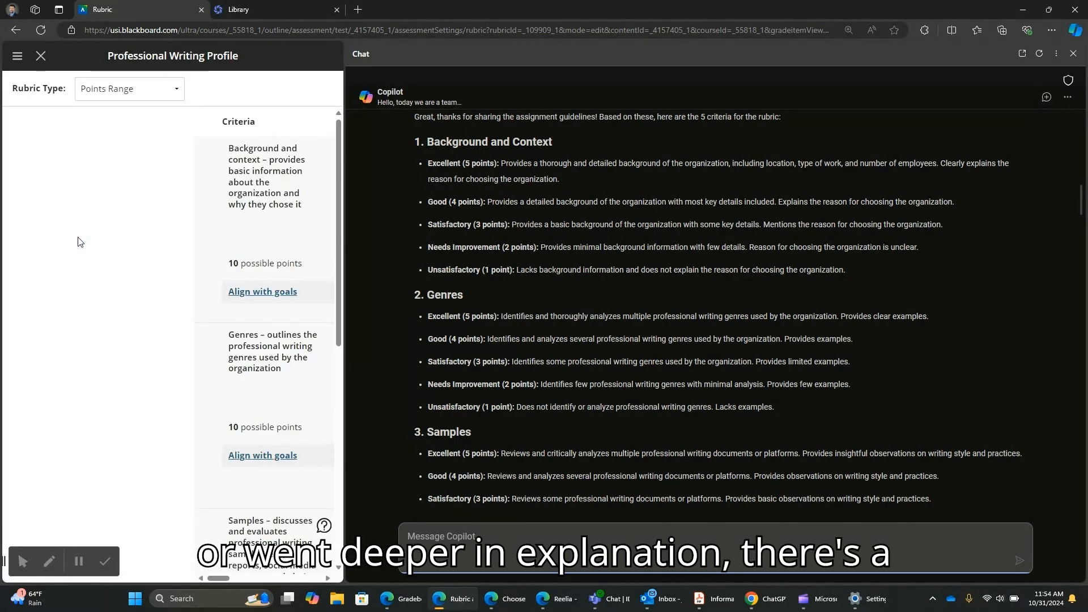
drag(215, 578, 237, 580)
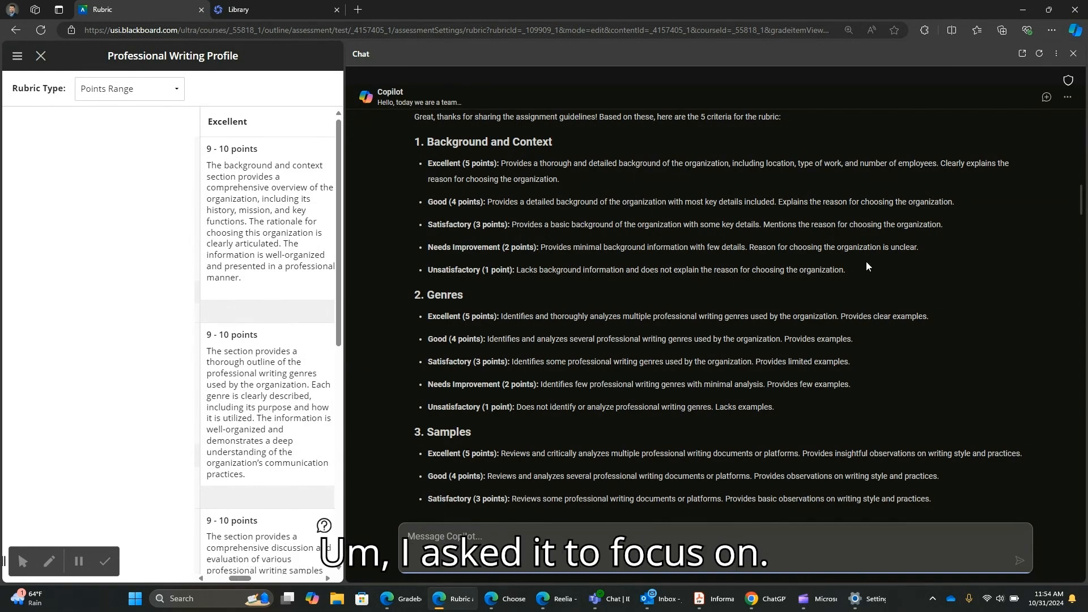
Step: Review the Copilot prompts and replies that request more robust performance levels for the Background and Context criterion
scroll(866, 263, down, 10)
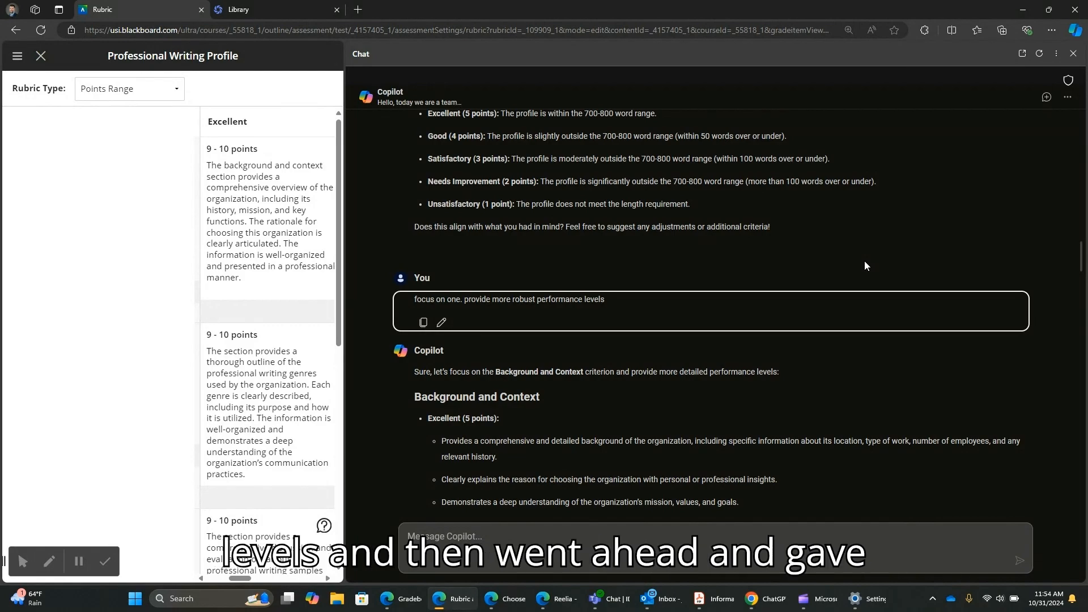
scroll(865, 263, down, 4)
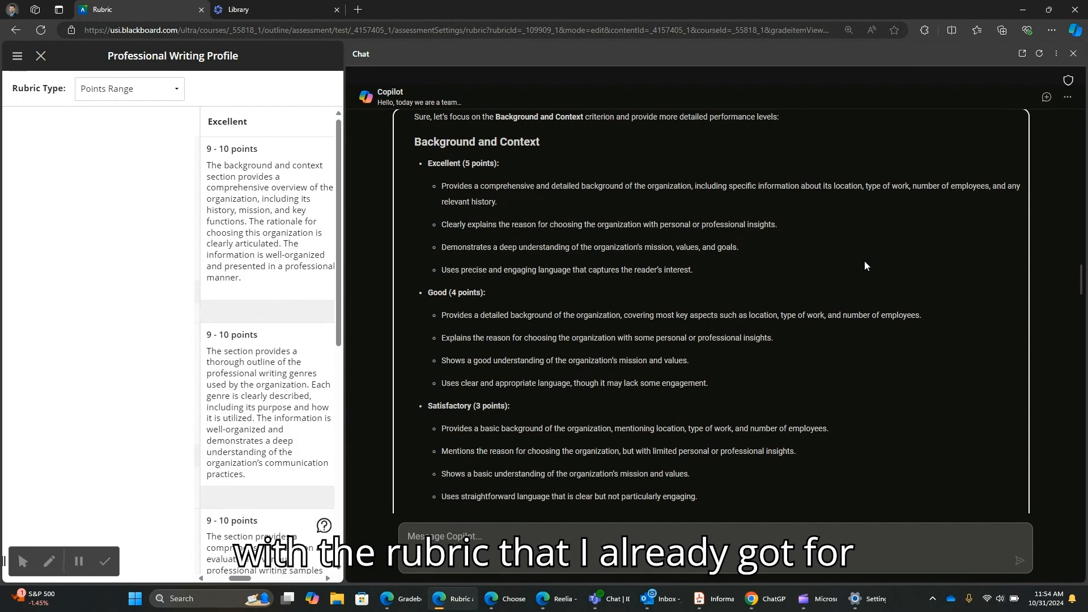
scroll(865, 261, down, 10)
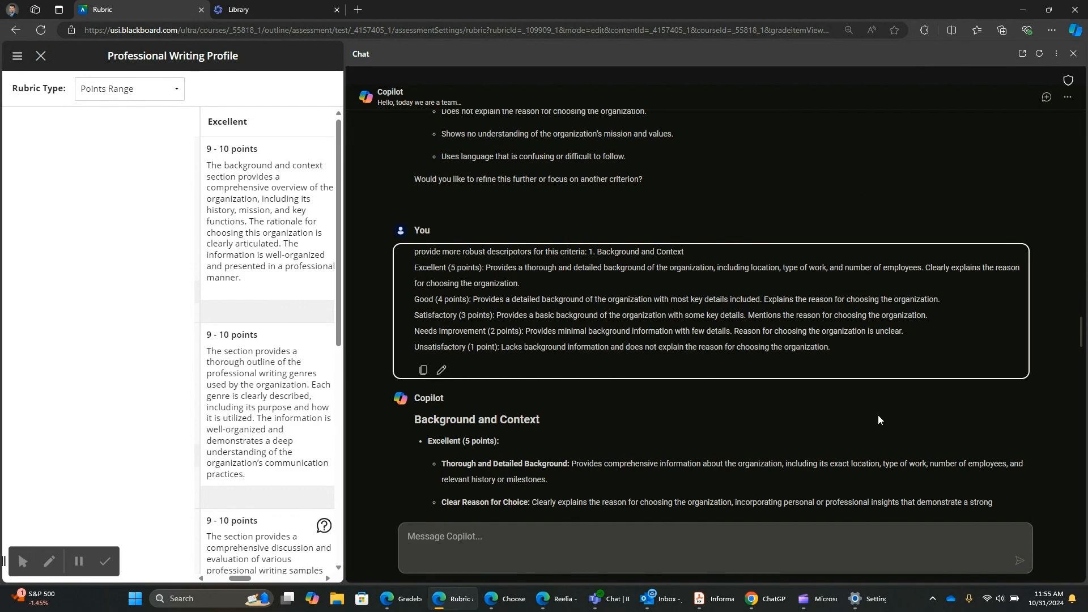
scroll(879, 419, down, 5)
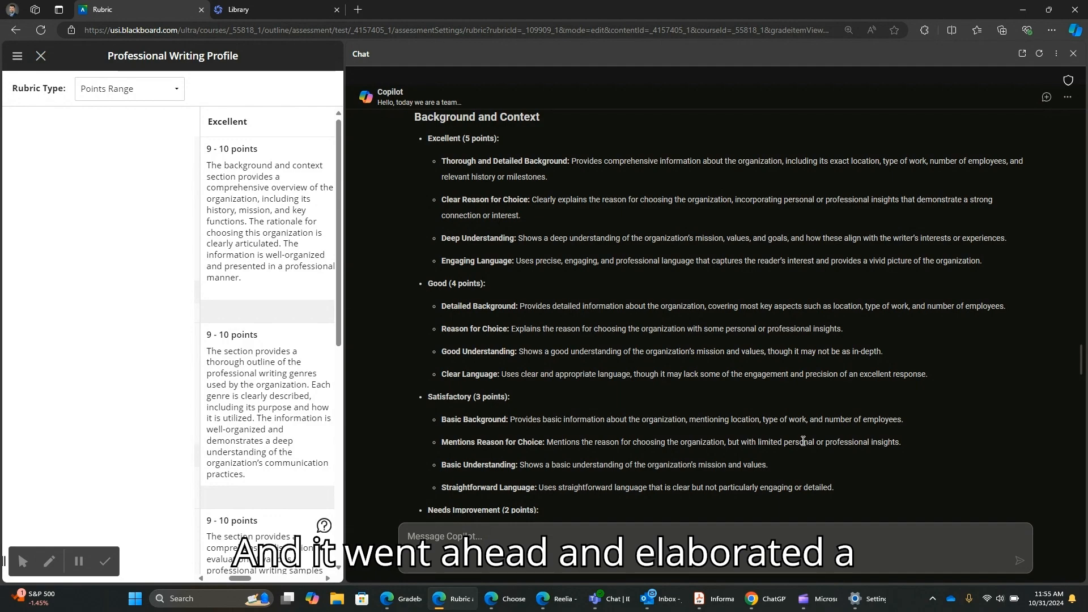
scroll(804, 441, down, 8)
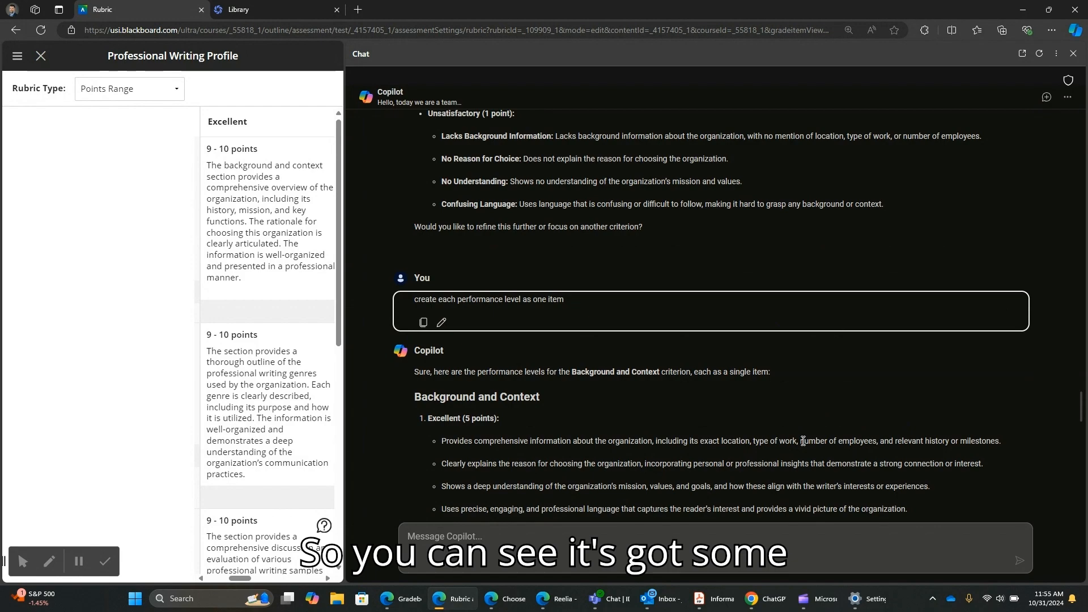
Step: Compare the Copilot replies that make each performance level one item and condense its bullets to one block of text
scroll(805, 442, up, 4)
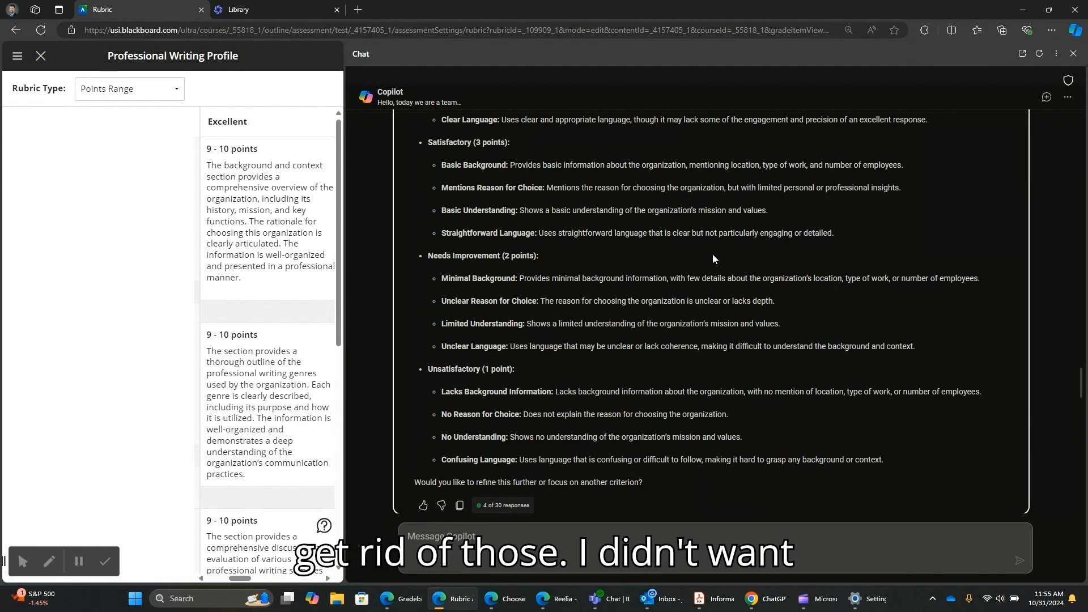
scroll(713, 254, down, 4)
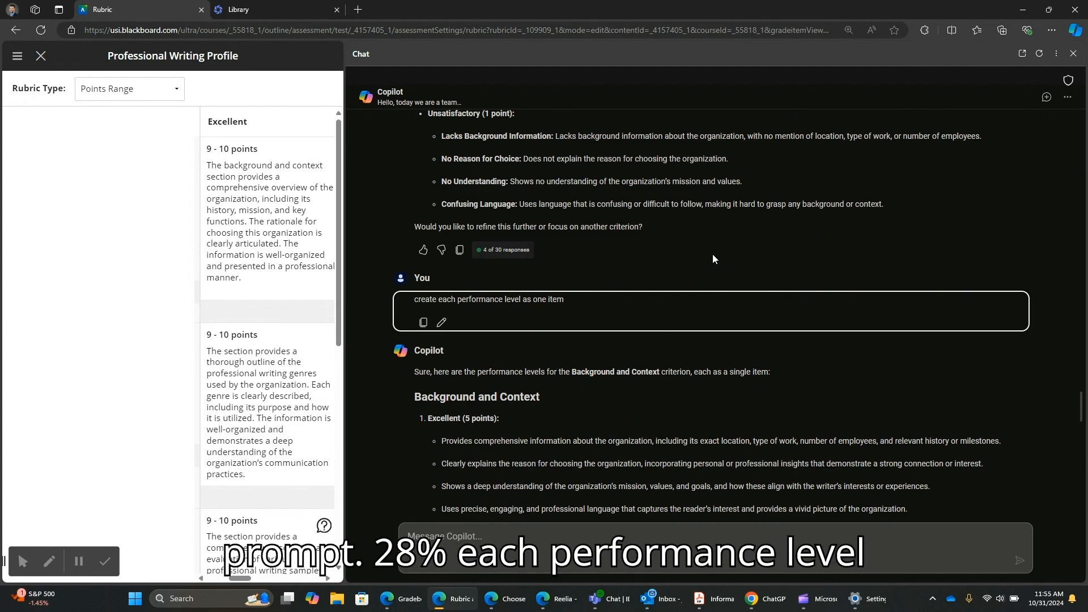
scroll(713, 254, down, 4)
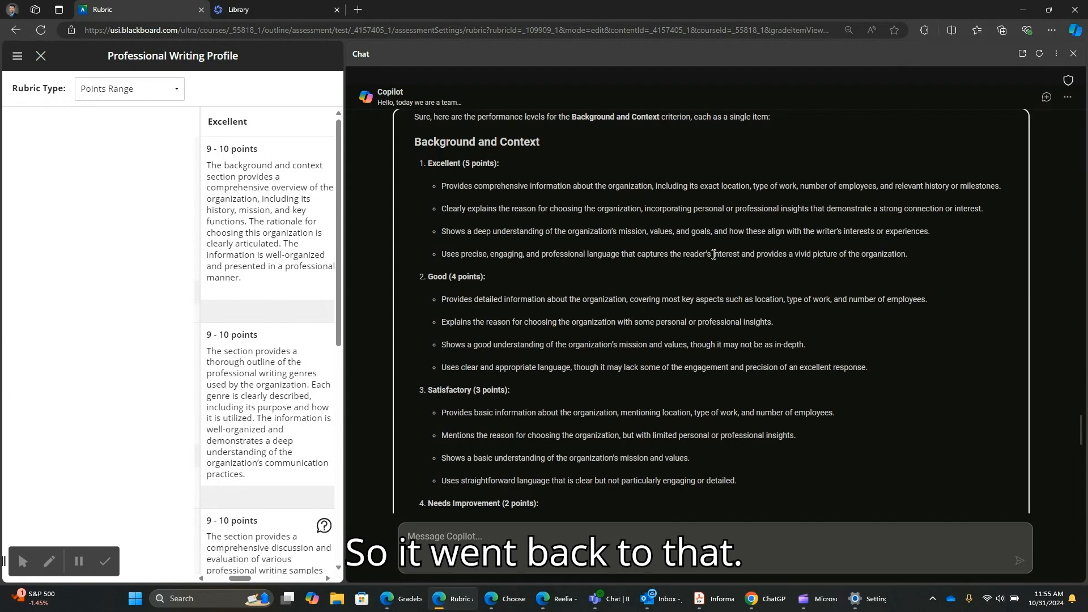
scroll(714, 254, down, 9)
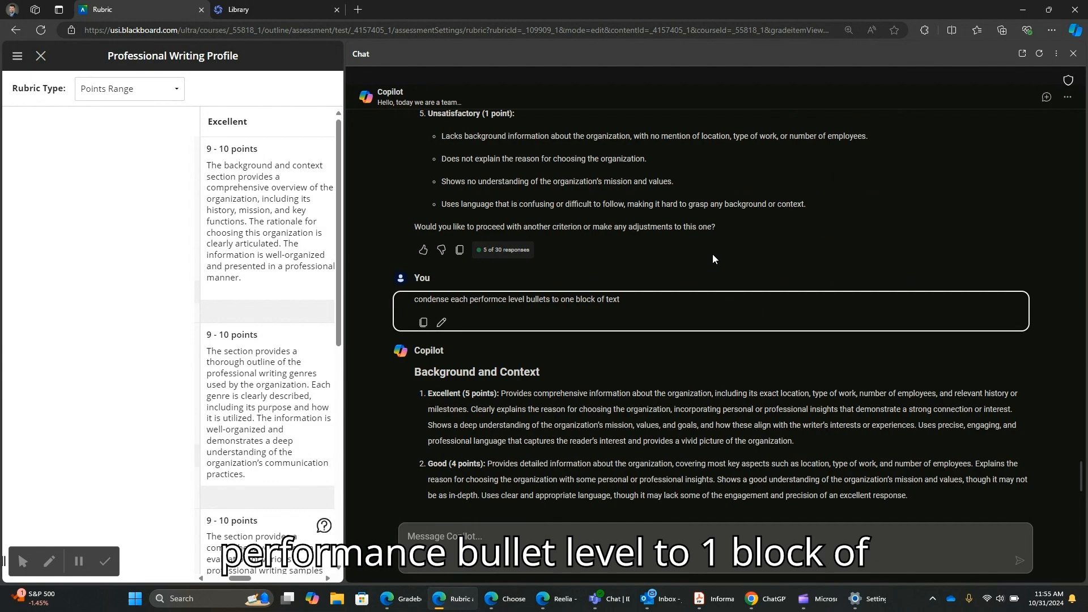
scroll(714, 259, down, 3)
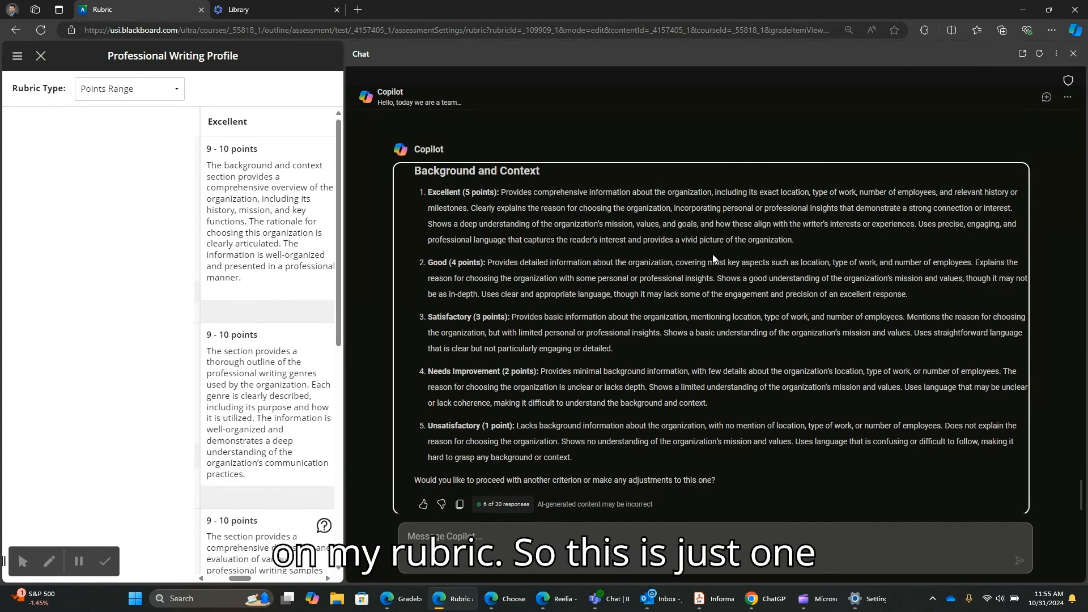
scroll(713, 258, up, 1)
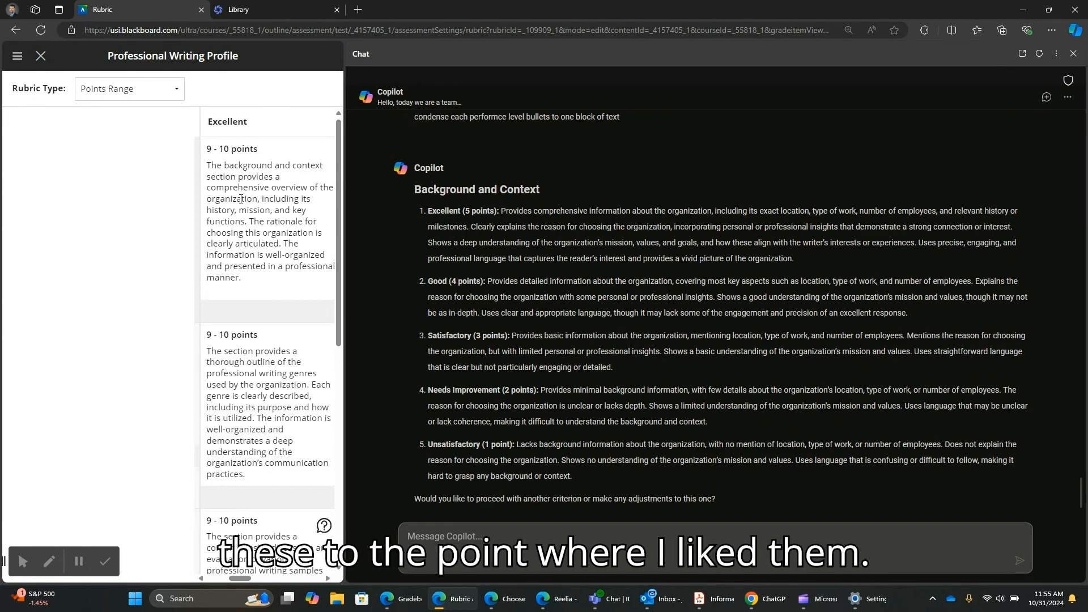
Step: Widen the rubric view and examine every criterion from Background and context to Length across the four performance levels
drag(348, 221, 854, 281)
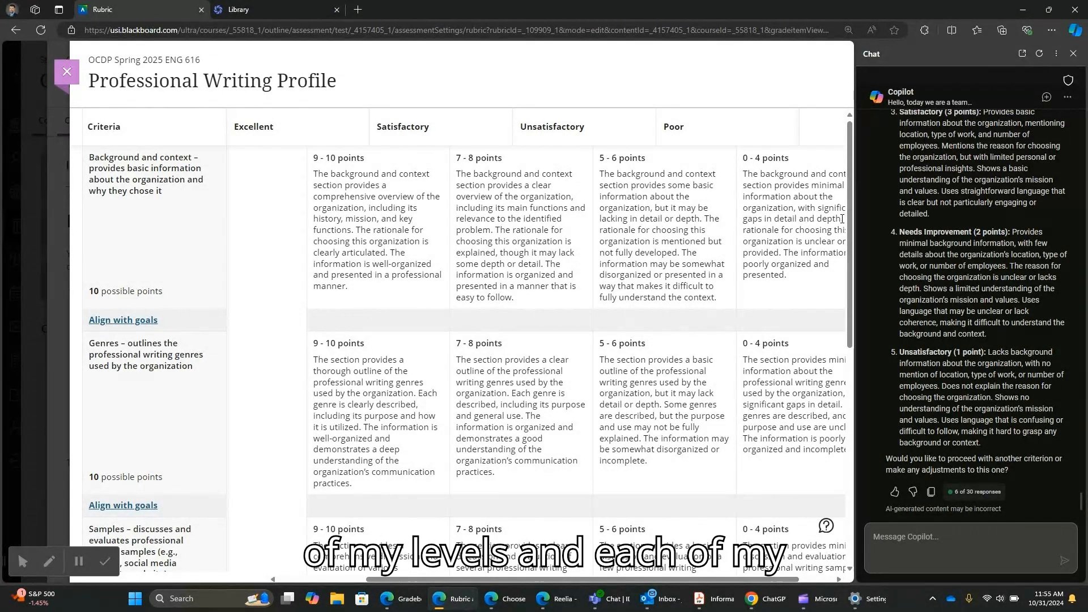
drag(848, 226, 862, 354)
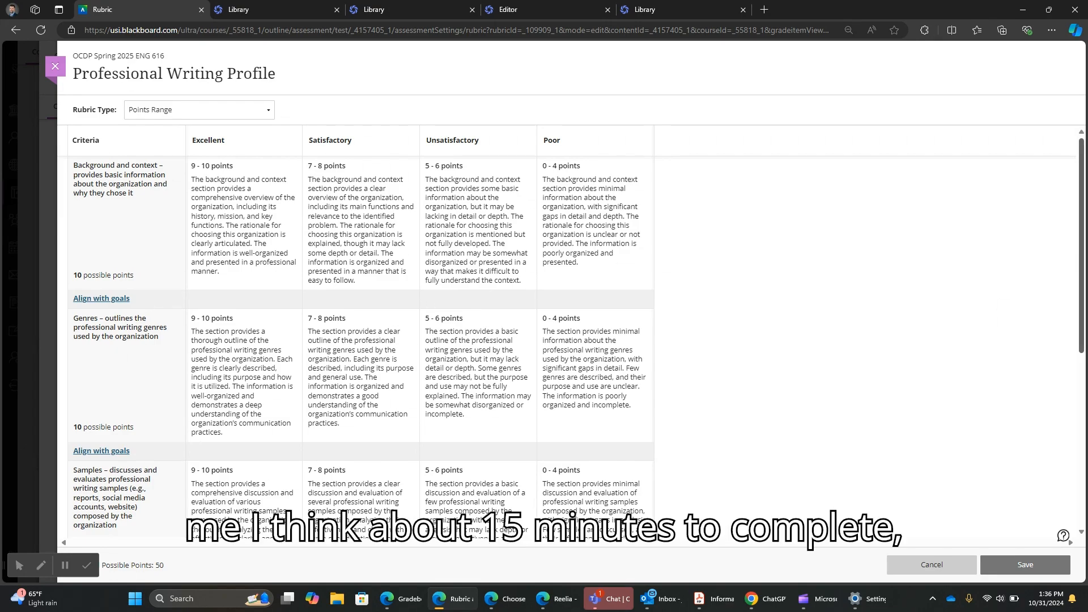
scroll(1084, 260, down, 1)
scroll(363, 346, down, 5)
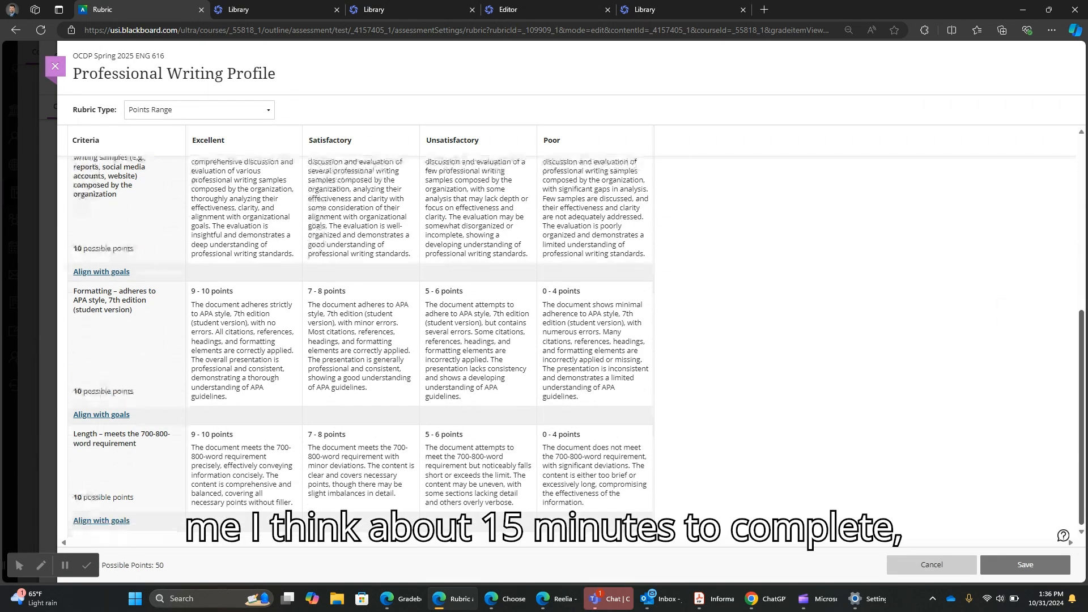
scroll(363, 345, up, 6)
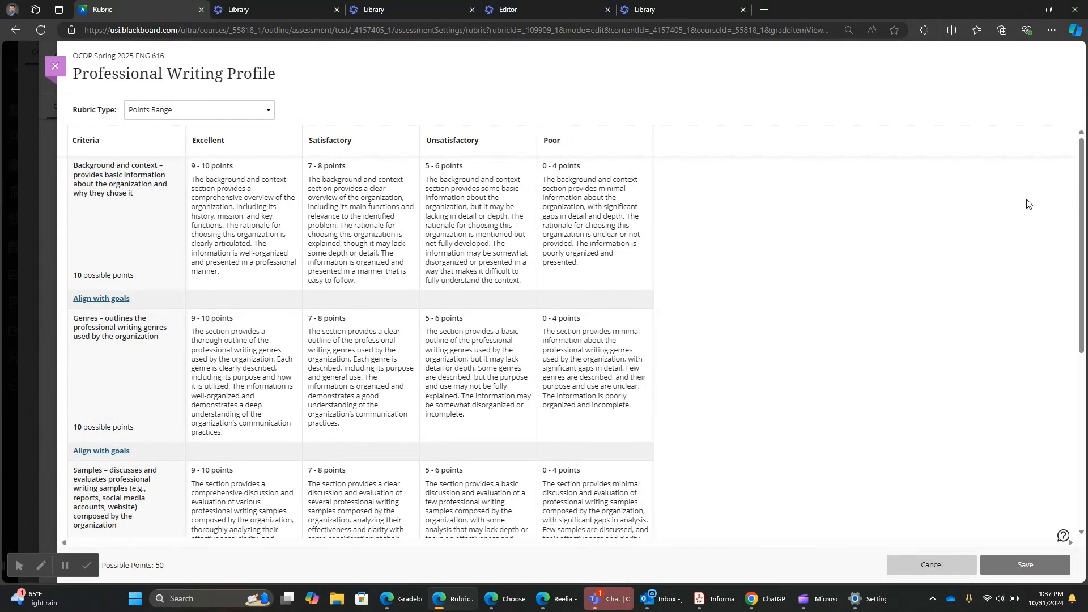
drag(1084, 211, 1072, 417)
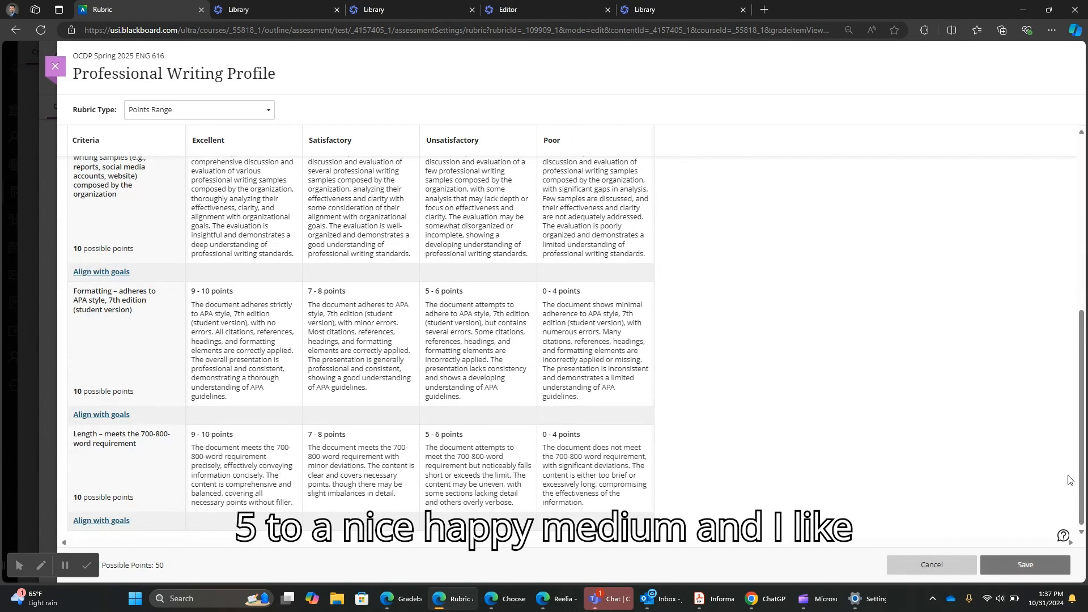
drag(1083, 479, 1075, 261)
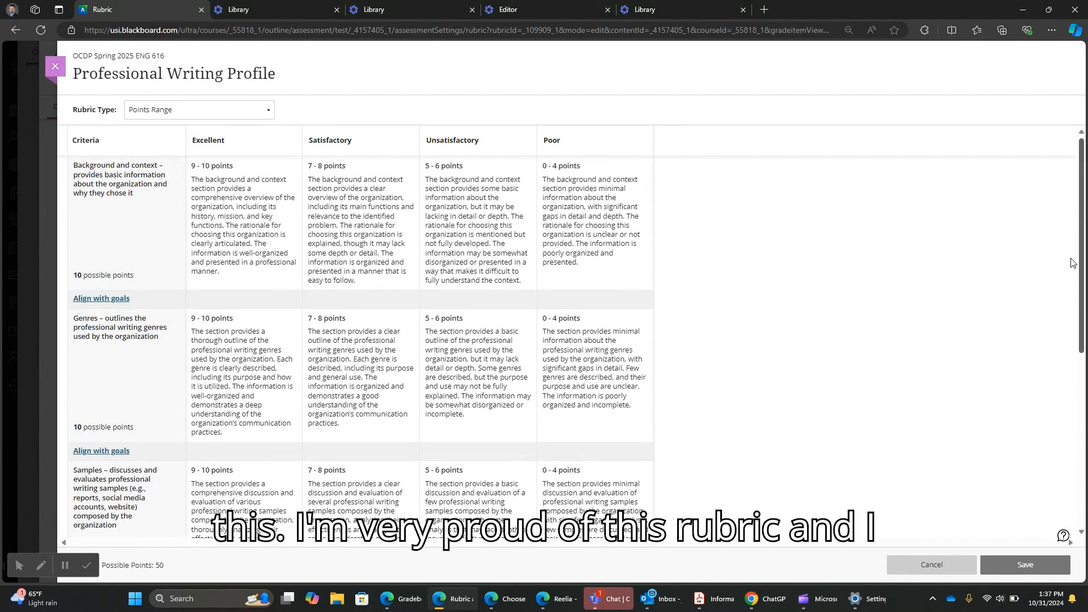